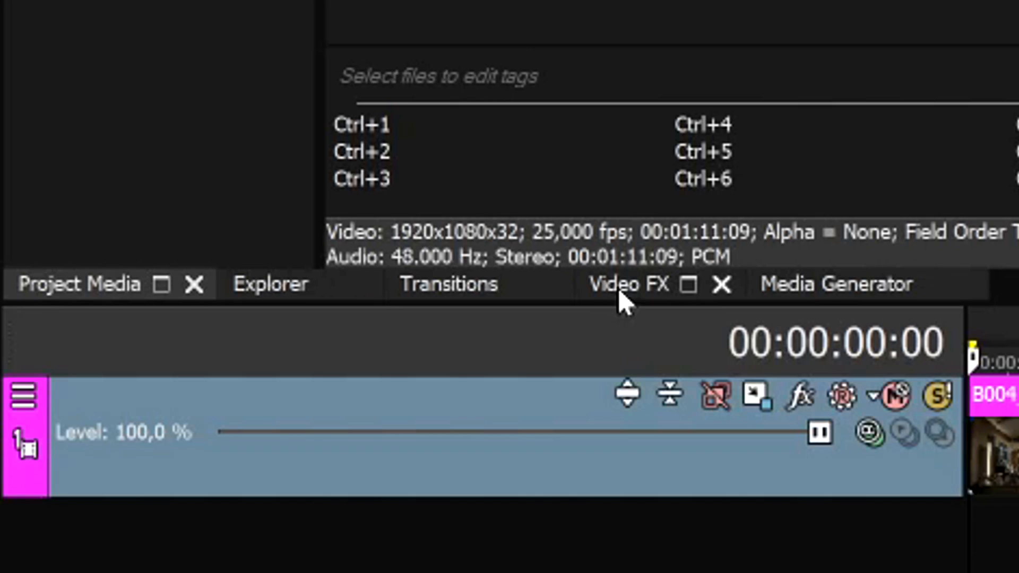
Search the video effects for "coloriza" and apply the default Colorization preset to the B004_08081520_C014 clip.
left_click(623, 297)
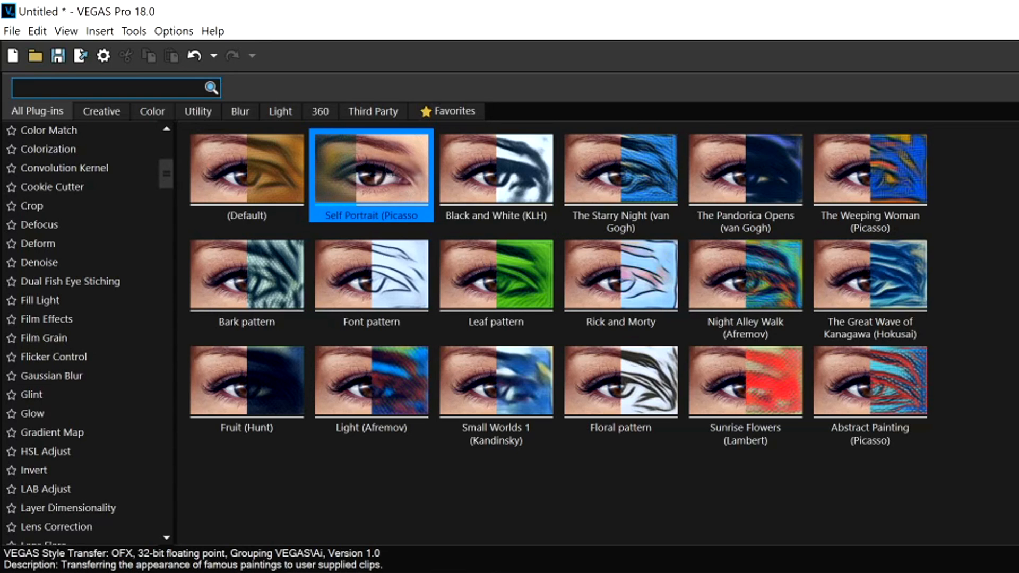
type("colo")
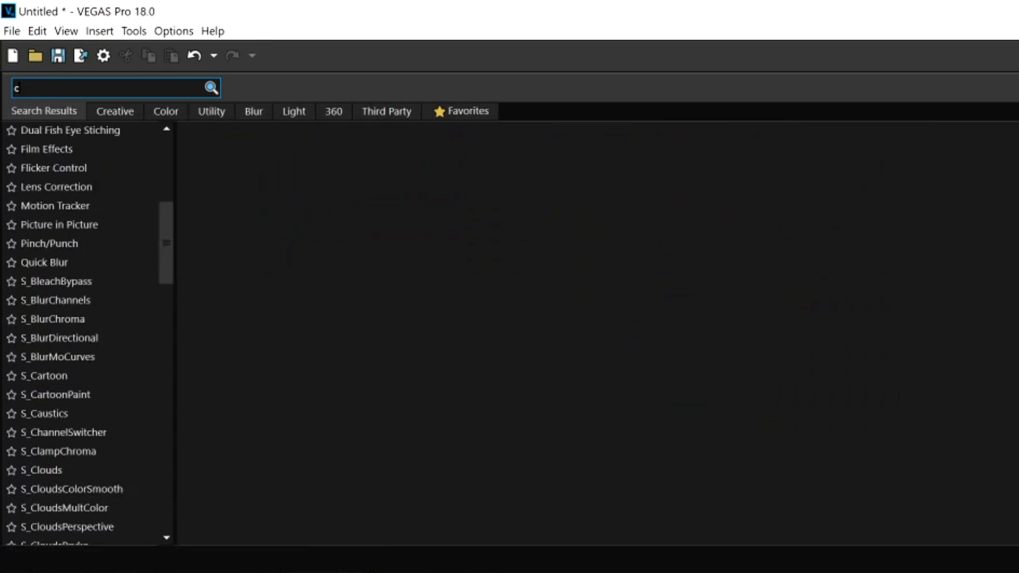
type("riza")
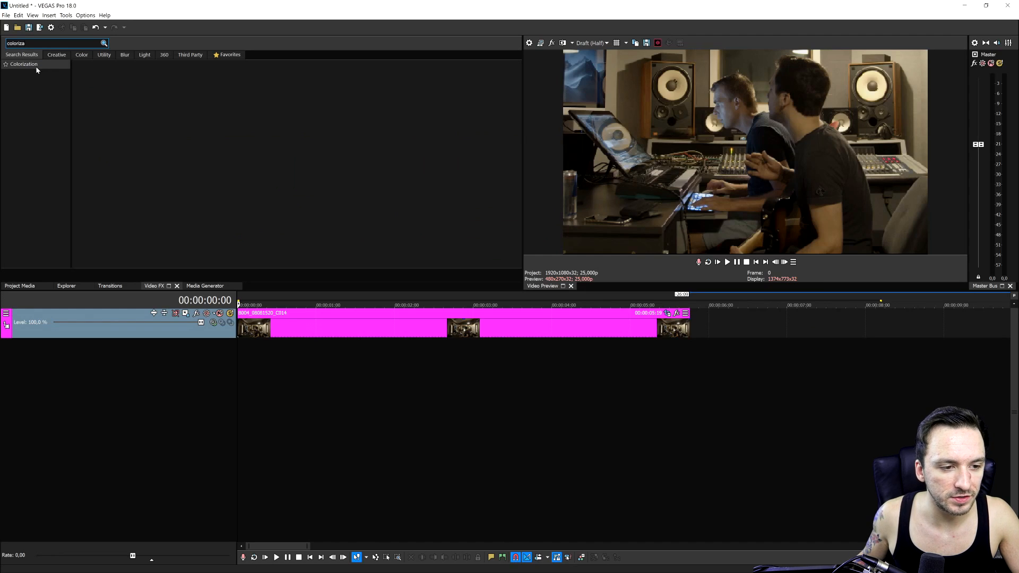
left_click(73, 132)
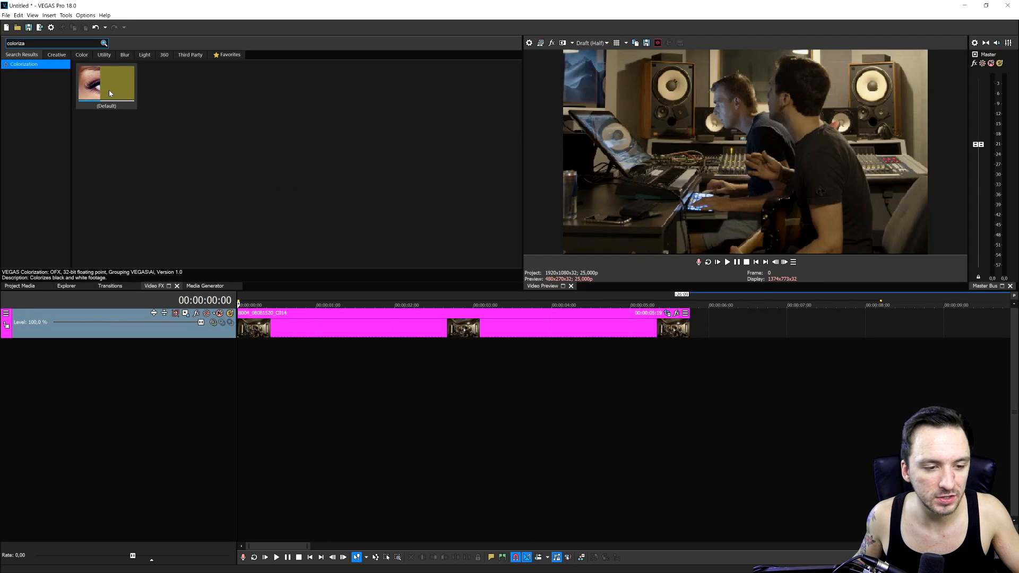
left_click_drag(106, 84, 297, 324)
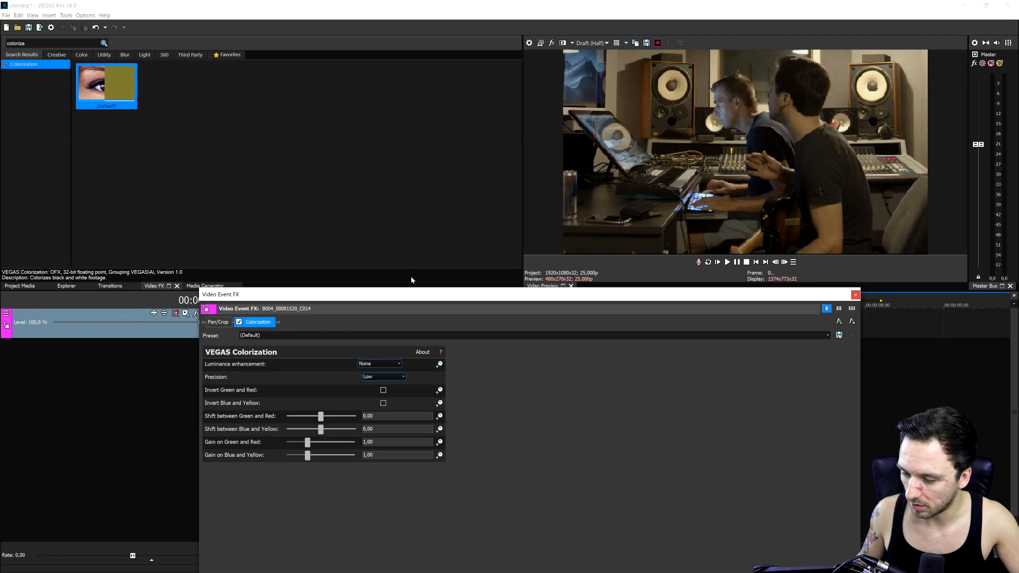
left_click_drag(398, 291, 644, 305)
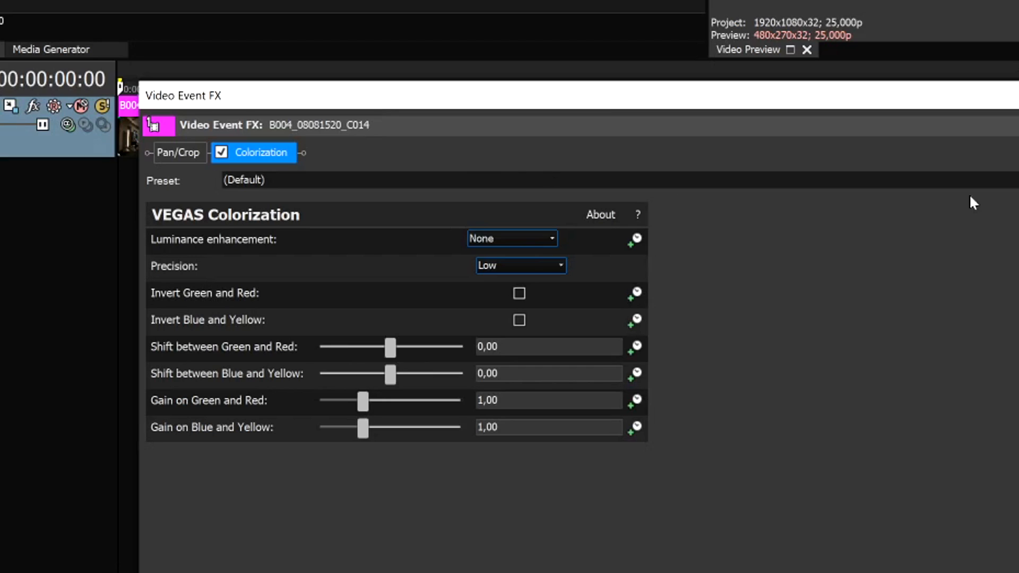
left_click(1016, 180)
left_click(1016, 180)
left_click_drag(435, 121, 535, 126)
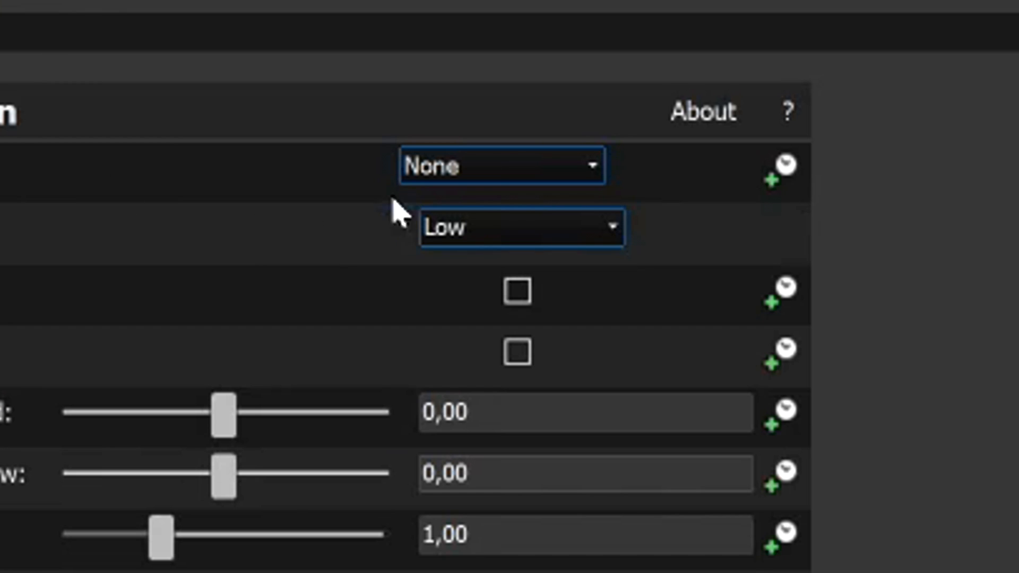
Try the "Apply to output" luminance enhancement and set it back to None.
left_click(499, 166)
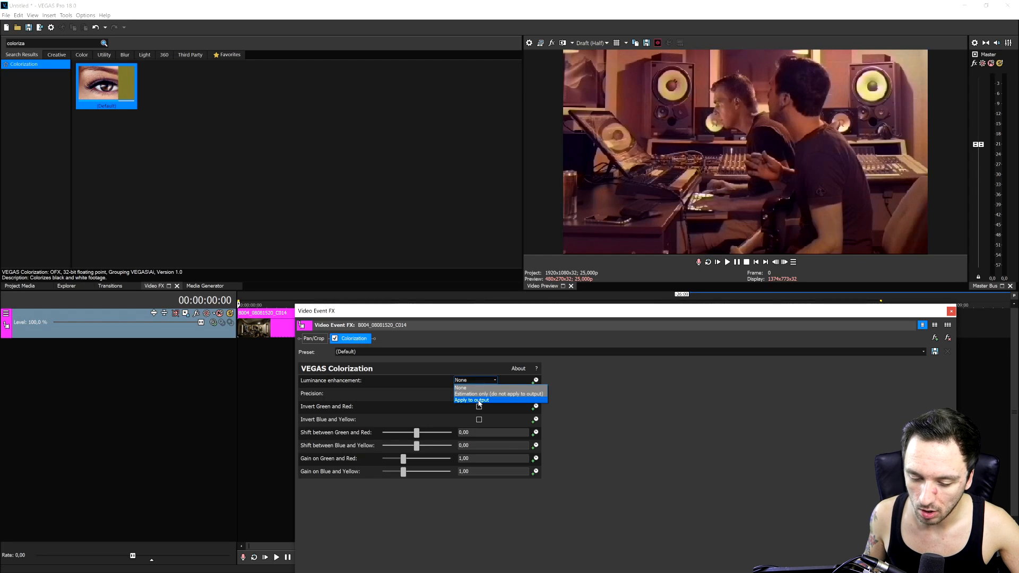
left_click(479, 400)
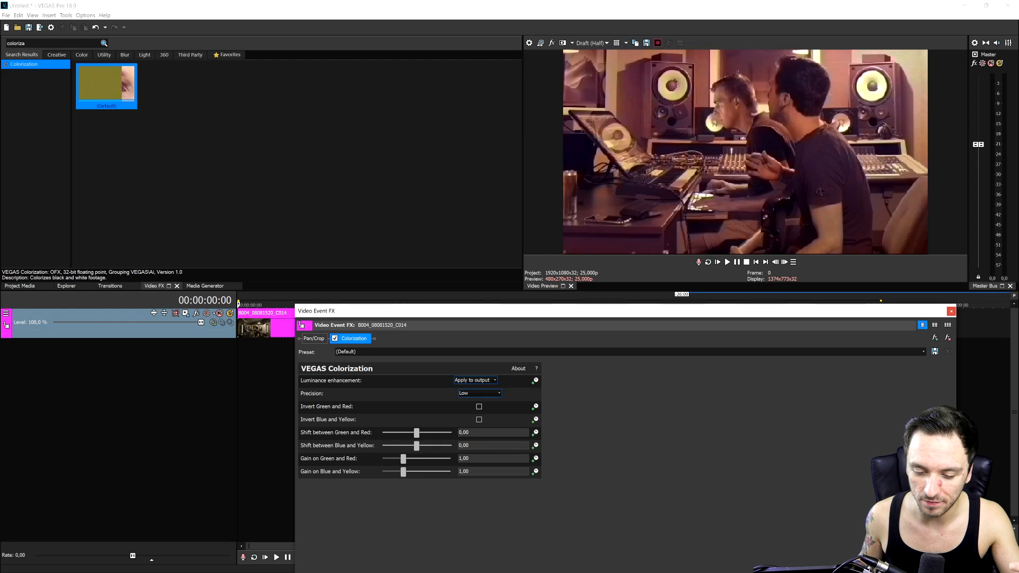
left_click(480, 381)
left_click(471, 389)
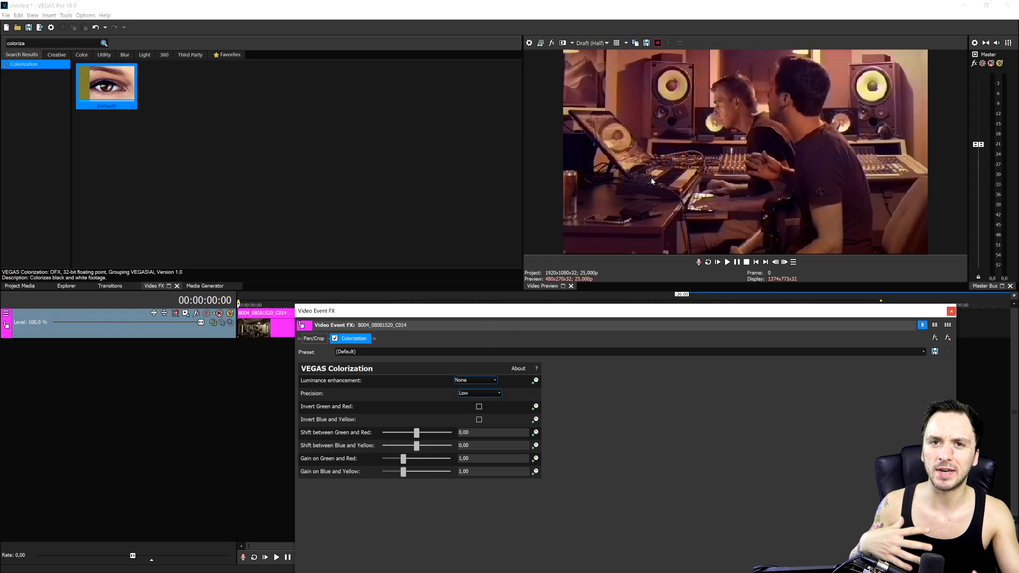
Set the Colorization precision to High and lower the green-red shift to about -0.11 and the blue-yellow shift to about -0.10.
left_click(470, 394)
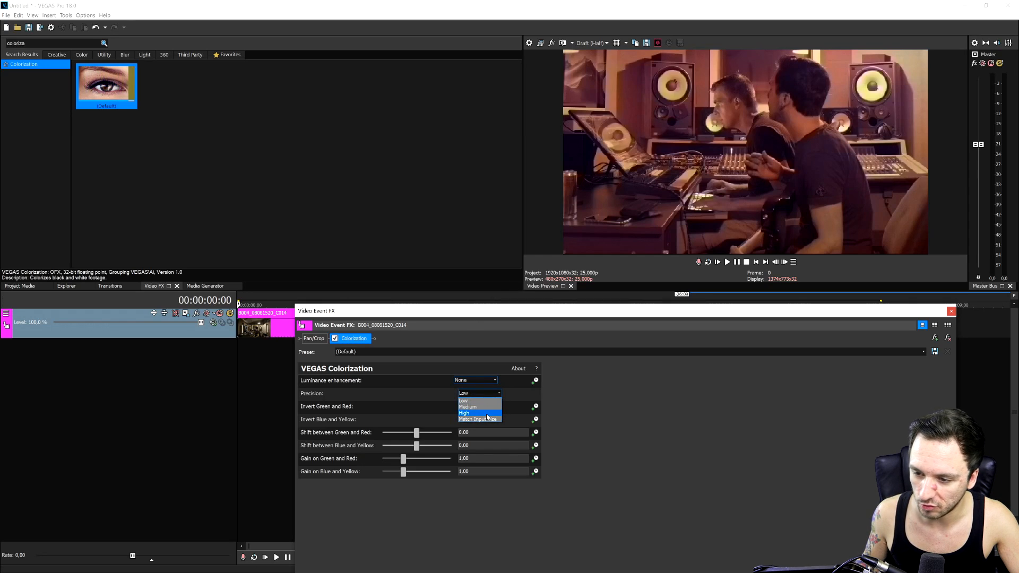
left_click(486, 414)
left_click_drag(570, 312, 599, 306)
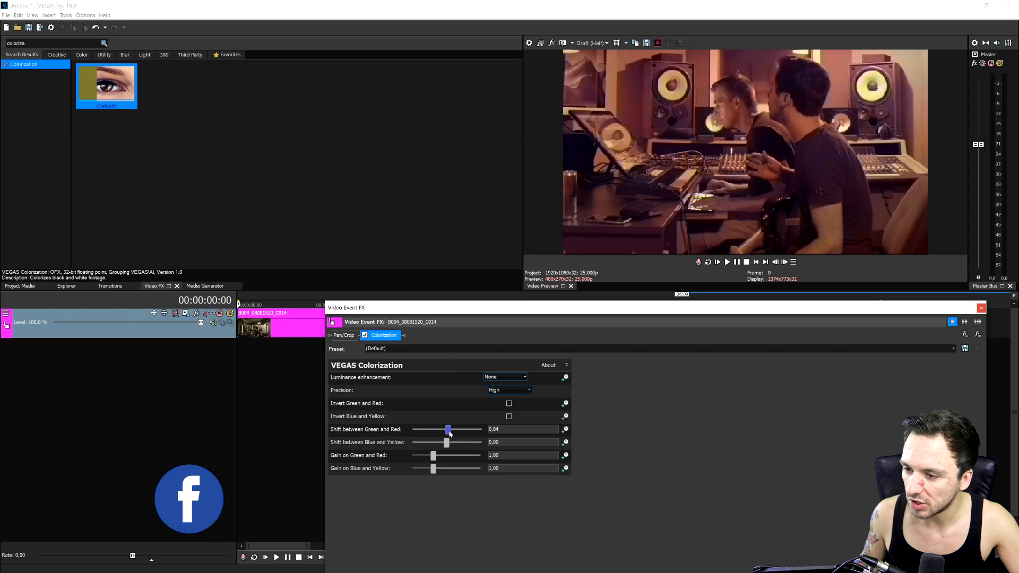
left_click_drag(450, 433, 427, 429)
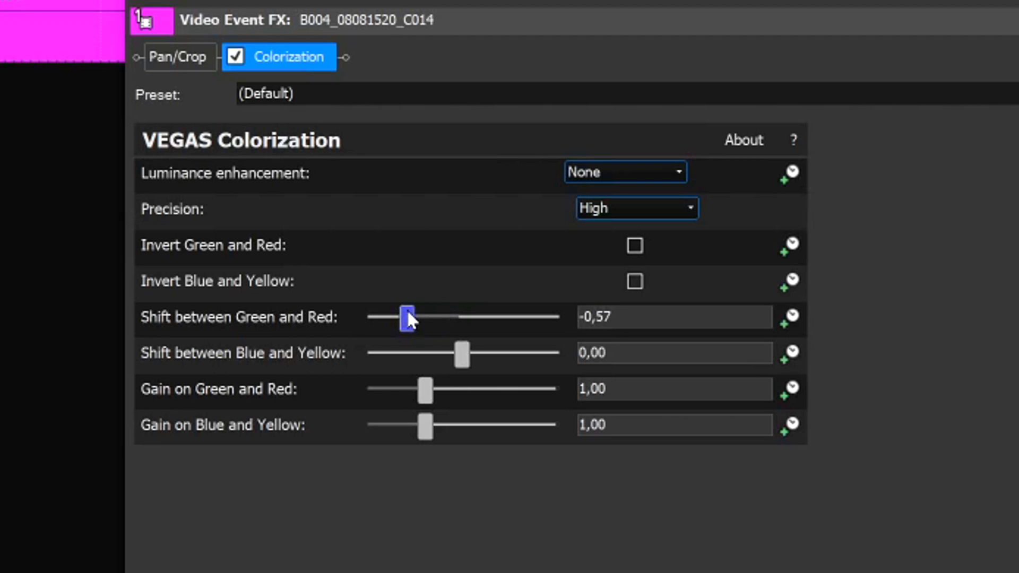
left_click_drag(408, 313, 447, 322)
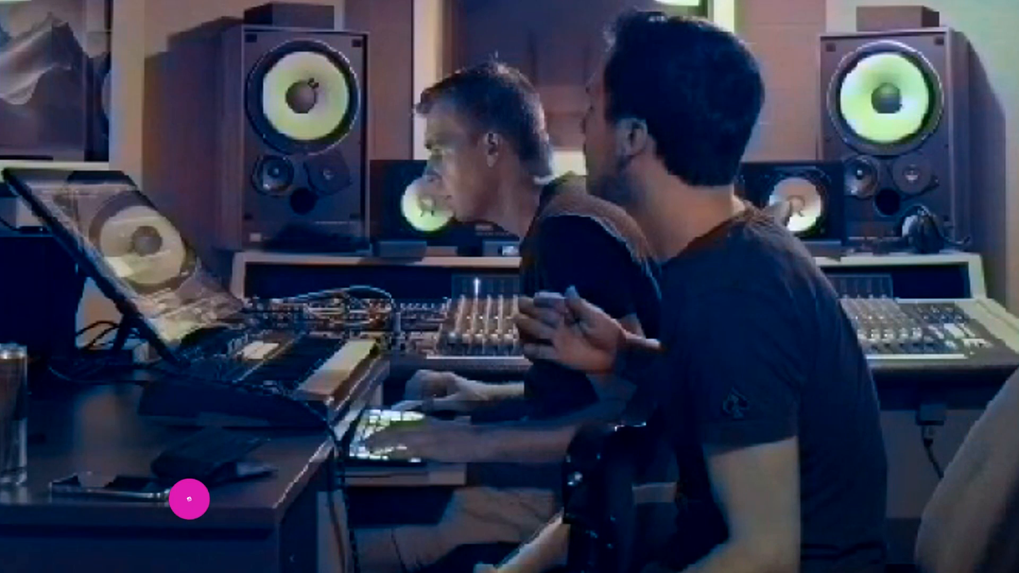
Compare the video preview at Preview (Full) and Best (Full) quality, then switch it to Draft (Full).
left_click(106, 3)
mouse_move(104, 8)
left_click(189, 36)
left_click(107, 2)
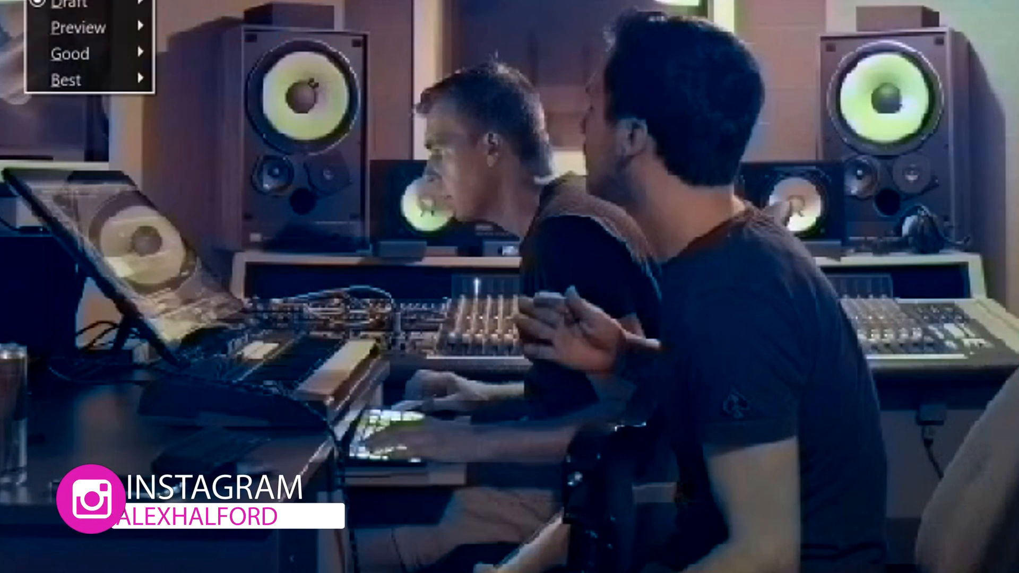
mouse_move(75, 34)
left_click(219, 42)
left_click(594, 36)
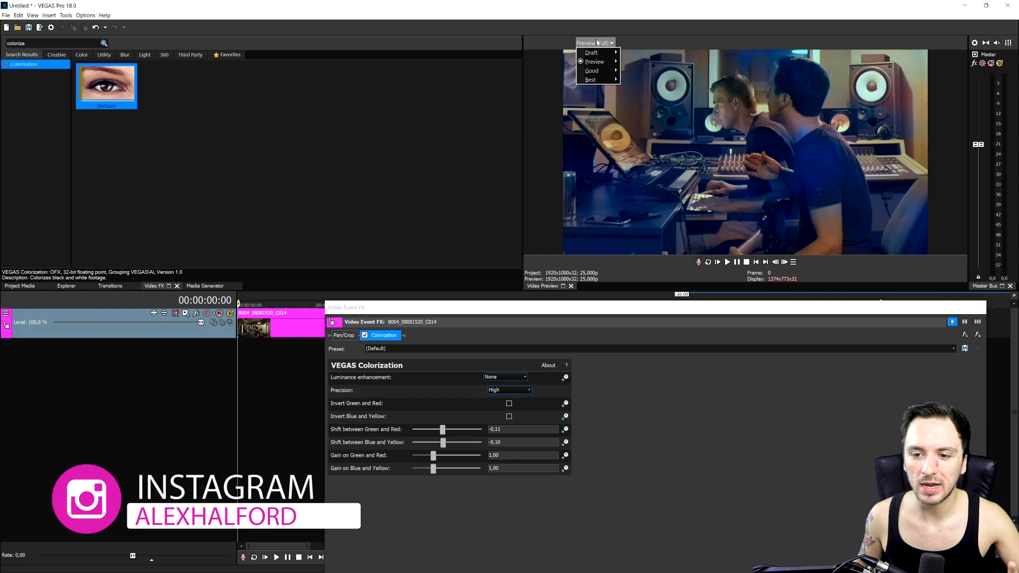
mouse_move(599, 49)
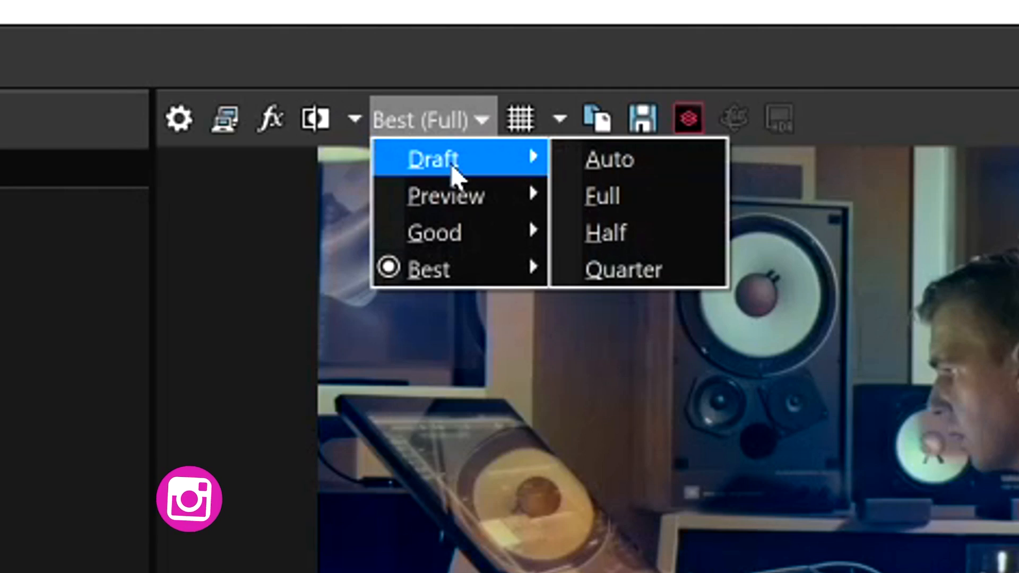
left_click(647, 204)
Step the video preview quality through Preview, Good and Best at full resolution, ending on Best (Full).
left_click(465, 126)
mouse_move(526, 195)
left_click(591, 230)
left_click(484, 130)
mouse_move(507, 260)
left_click(603, 270)
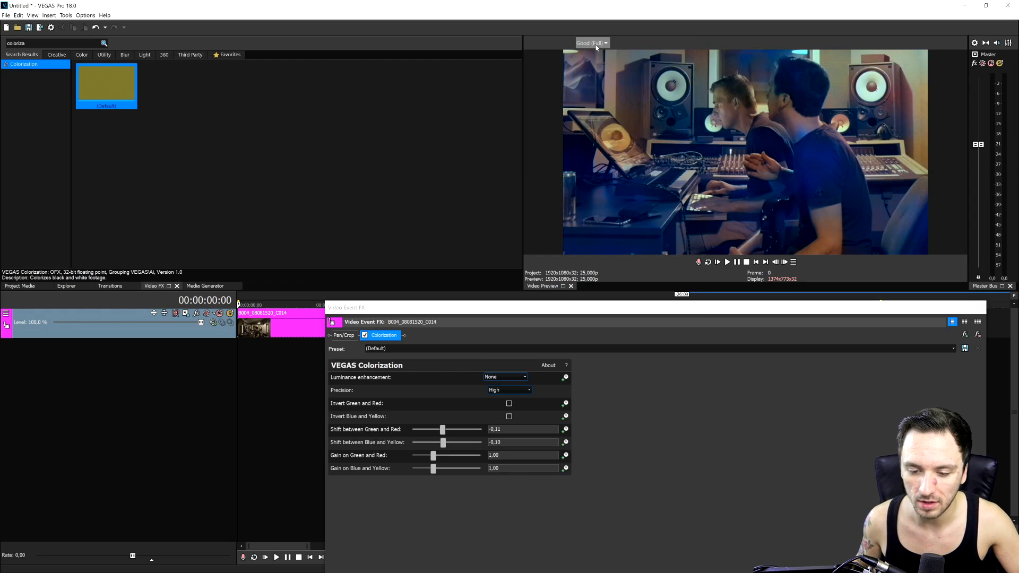
left_click(593, 43)
mouse_move(605, 81)
left_click(633, 88)
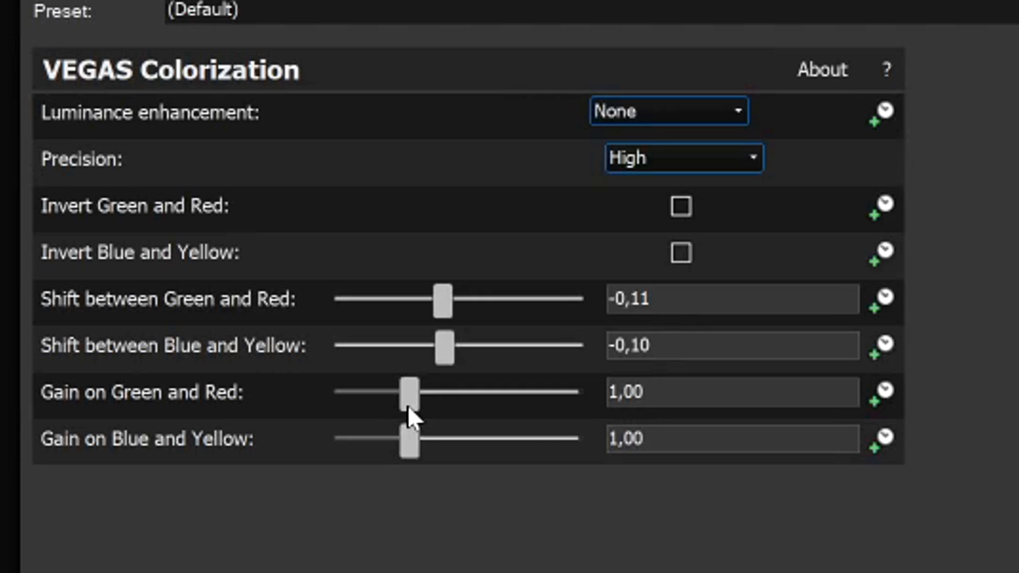
Adjust Colorization to about 1.29 green-red gain, 1.30 blue-yellow gain, 0.04 green-red shift and -0.03 blue-yellow shift.
left_click_drag(409, 413, 498, 413)
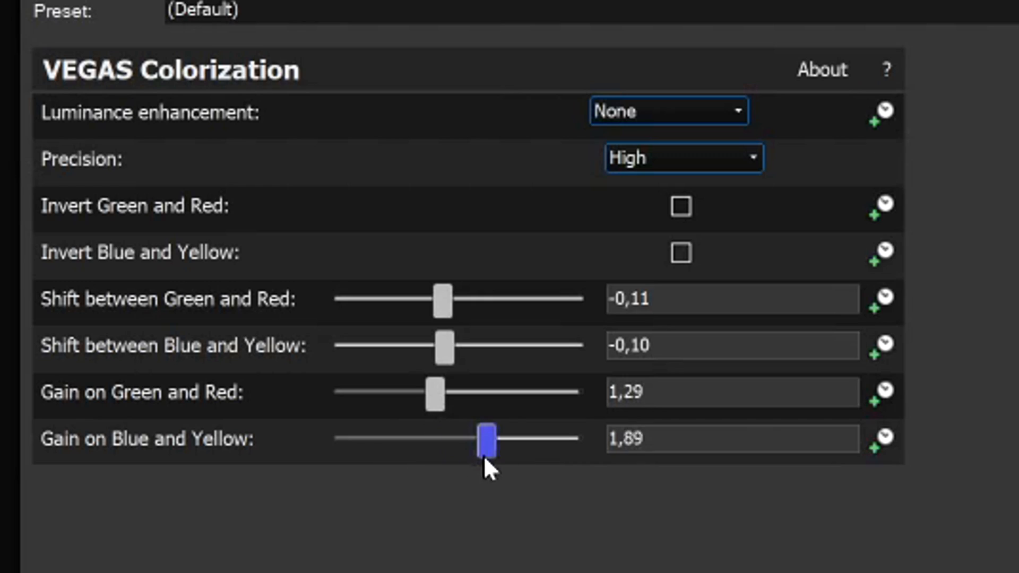
left_click_drag(444, 346, 465, 347)
left_click_drag(443, 302, 506, 311)
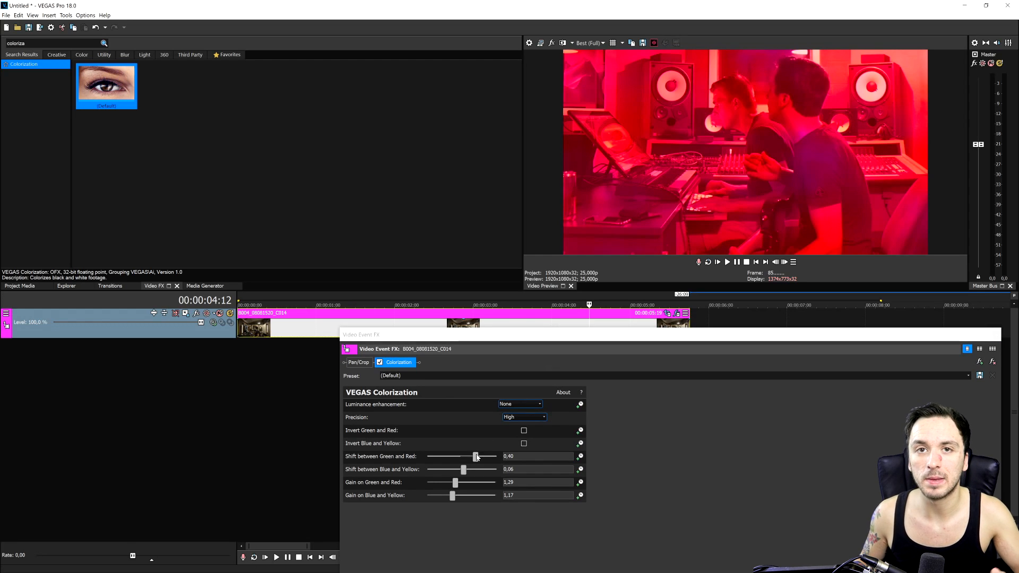
left_click_drag(476, 458, 462, 458)
left_click_drag(452, 496, 456, 503)
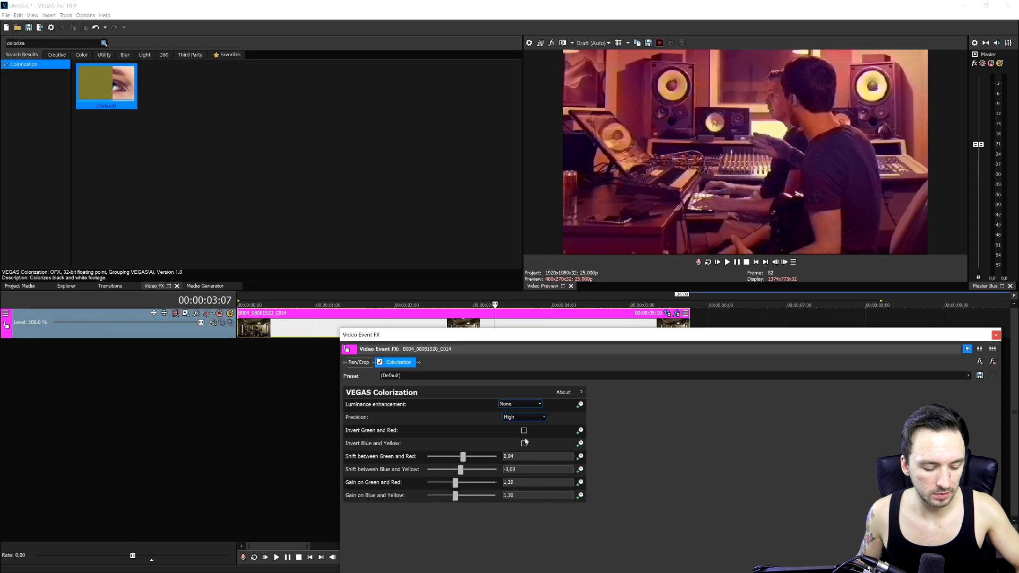
Switch the workspace to the color grading layout with the vectorscope and color wheels.
left_click(403, 201)
key("alt+d")
key("c")
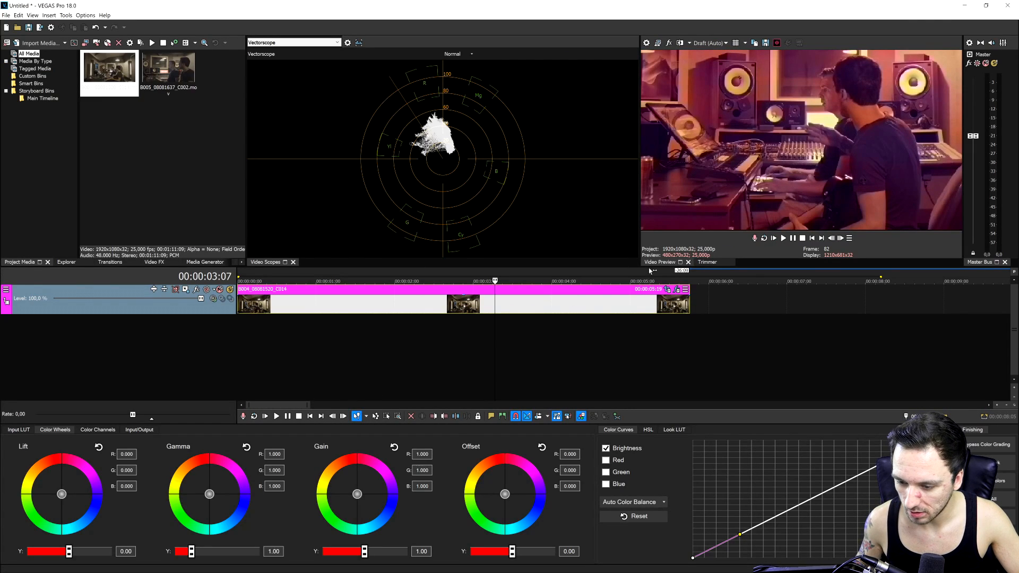
Open the clip's effect chain, disable its Color Grading effect and show the Colorization settings beside the video scope.
left_click(665, 290)
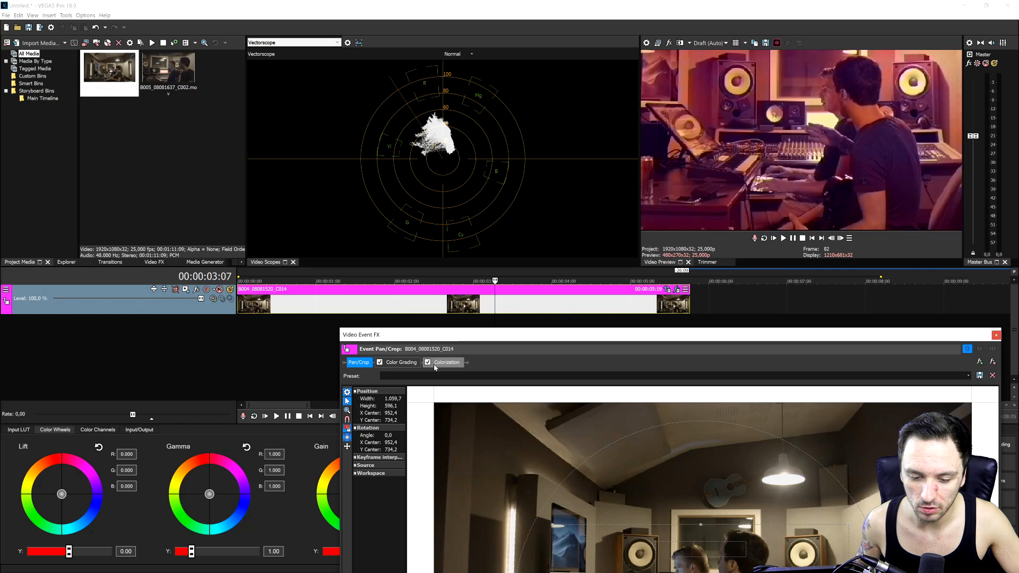
left_click(434, 366)
left_click(379, 362)
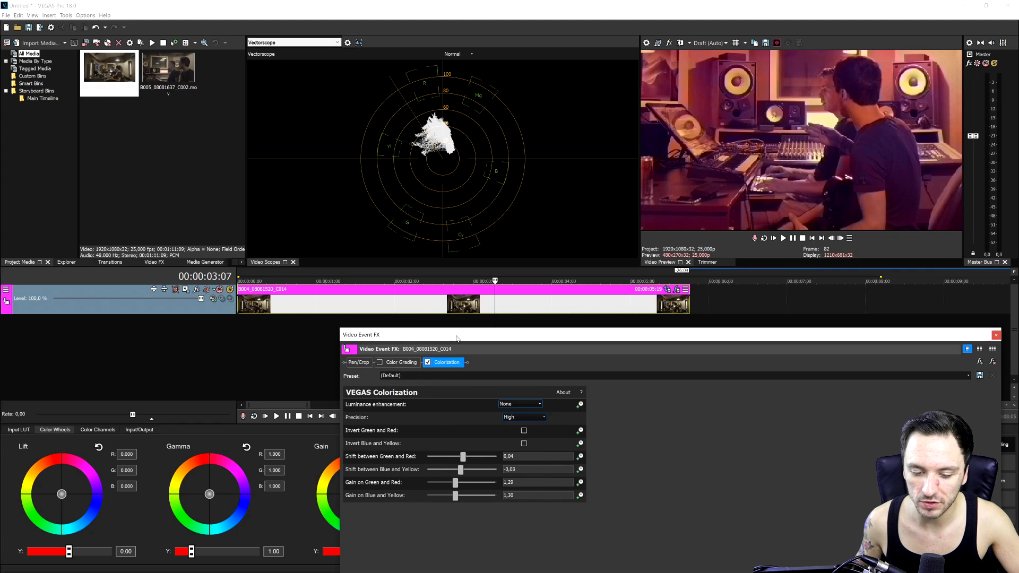
left_click_drag(454, 338, 568, 296)
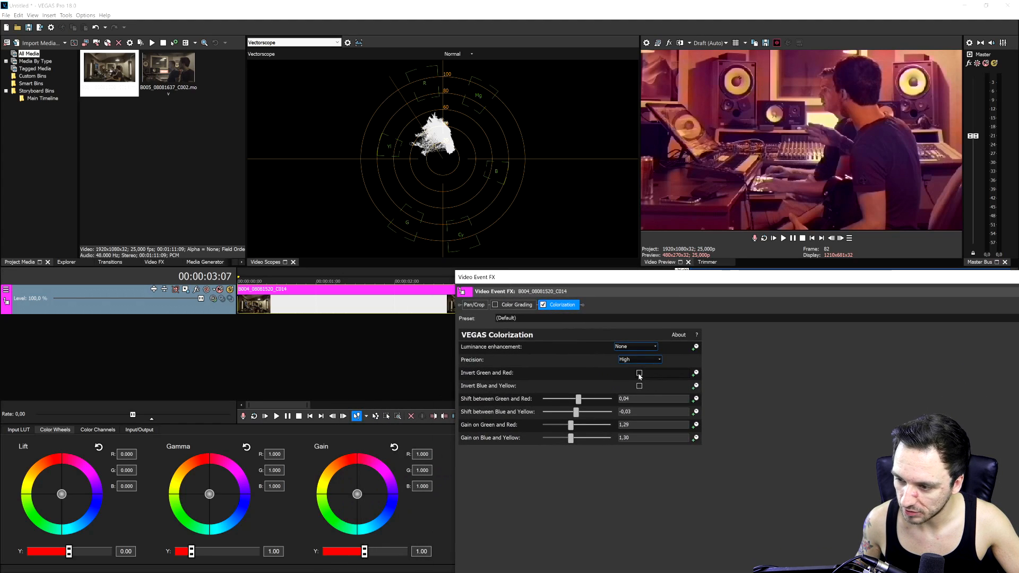
Try inverting green and red, leave it off, and raise the gain on blue and yellow to about 1.56.
left_click(640, 374)
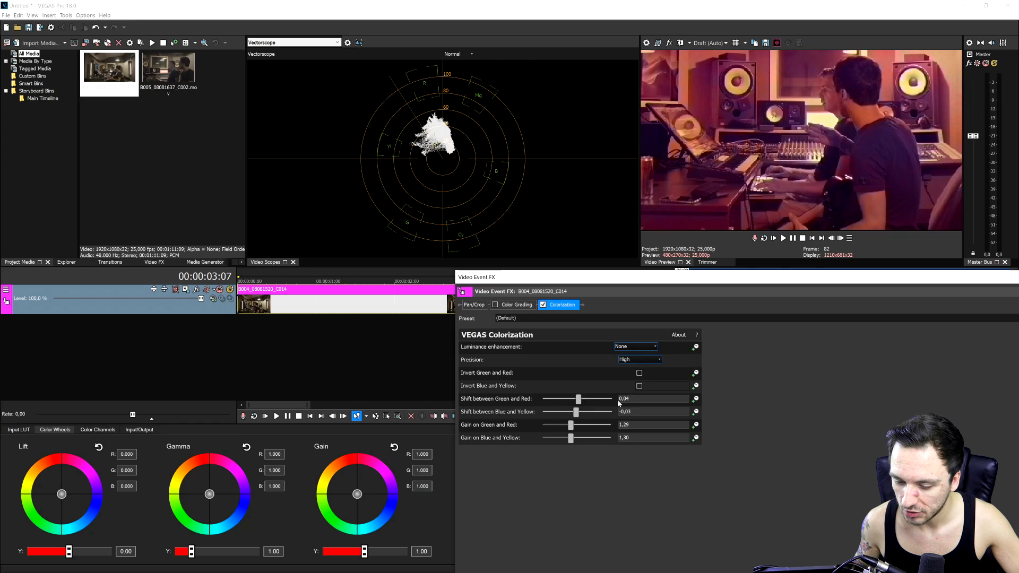
left_click_drag(572, 442, 578, 440)
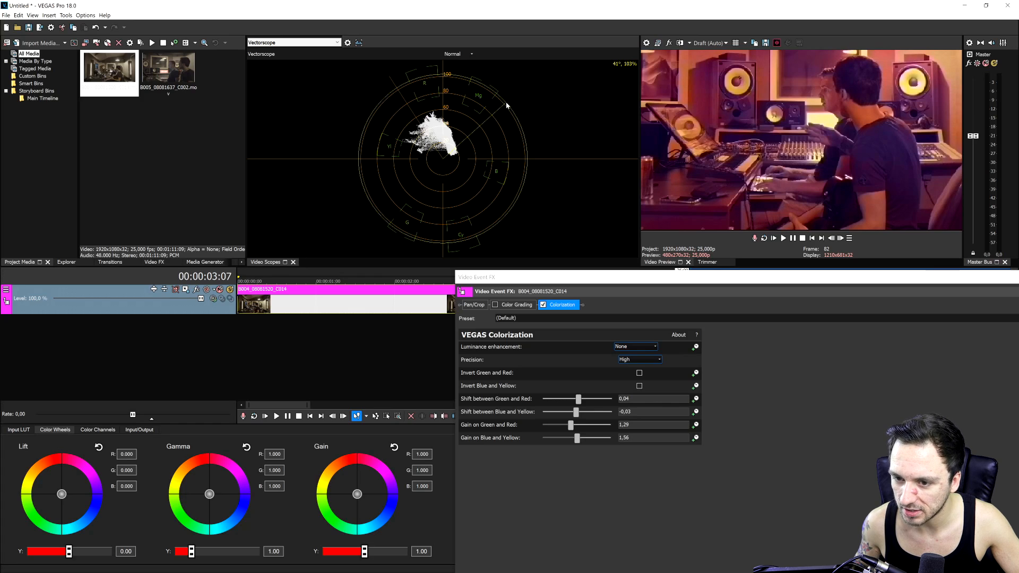
Examine the clip's color distribution in the vectorscope at Magnified scale and return the scope to Normal.
left_click(469, 53)
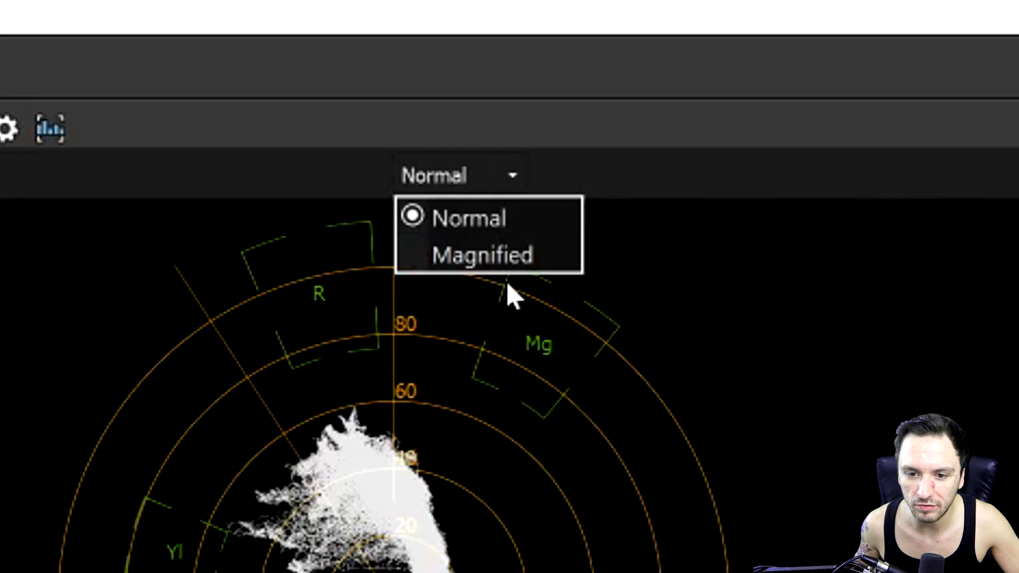
left_click(501, 259)
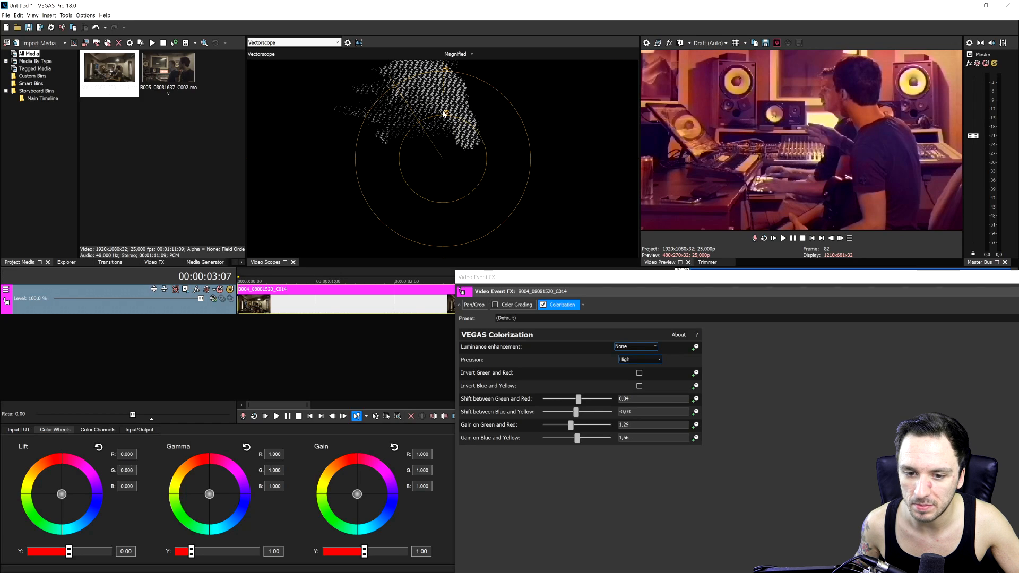
left_click(460, 54)
left_click(456, 64)
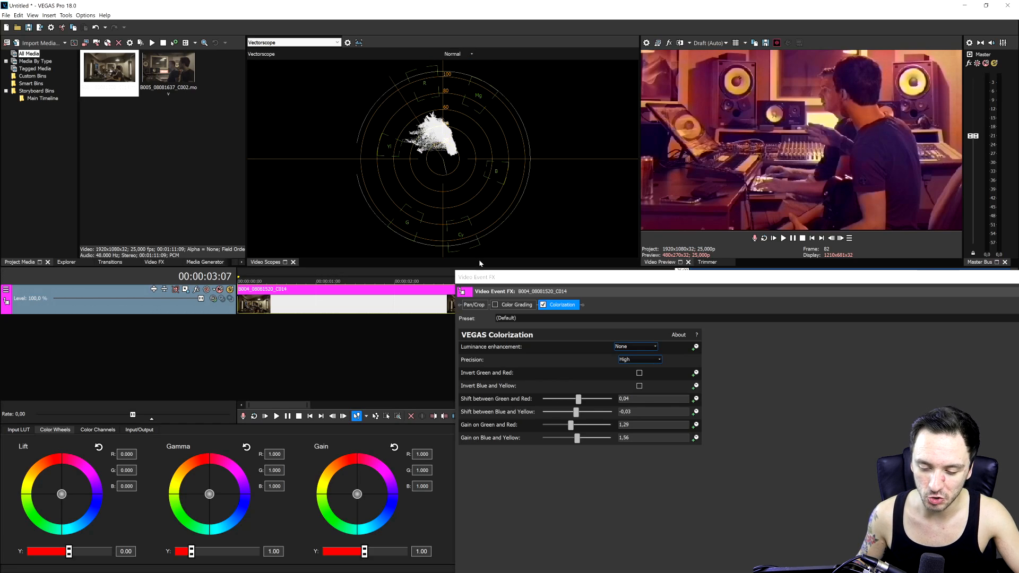
Tune the shifts to 0,00 for green and red and about -0,15 for blue and yellow, and the gains to about 1,47 and 0,86 respectively.
left_click_drag(571, 425, 562, 399)
mouse_move(577, 438)
left_mouse_down()
mouse_move(561, 438)
mouse_move(569, 442)
left_mouse_up()
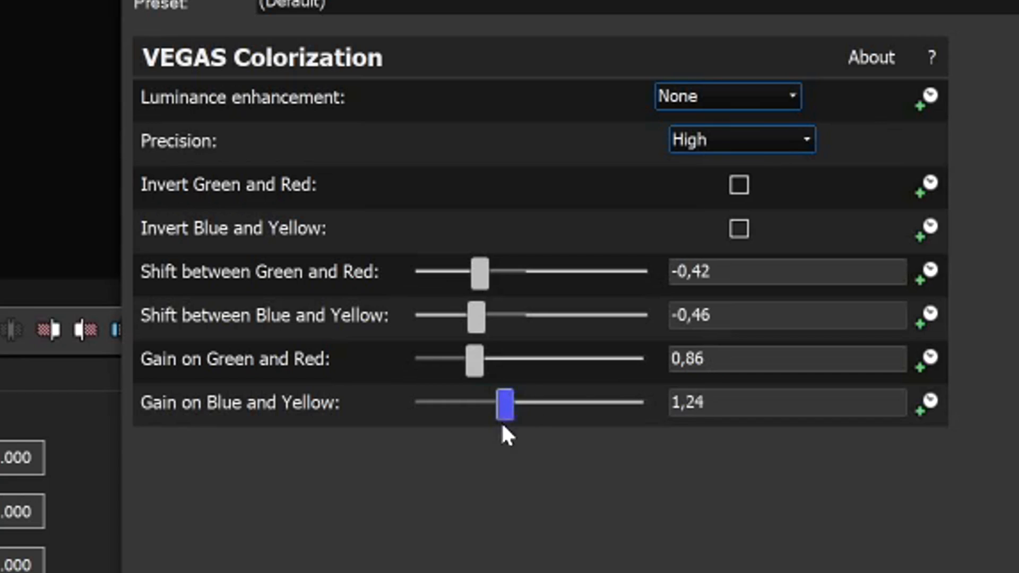
left_click_drag(502, 423, 367, 396)
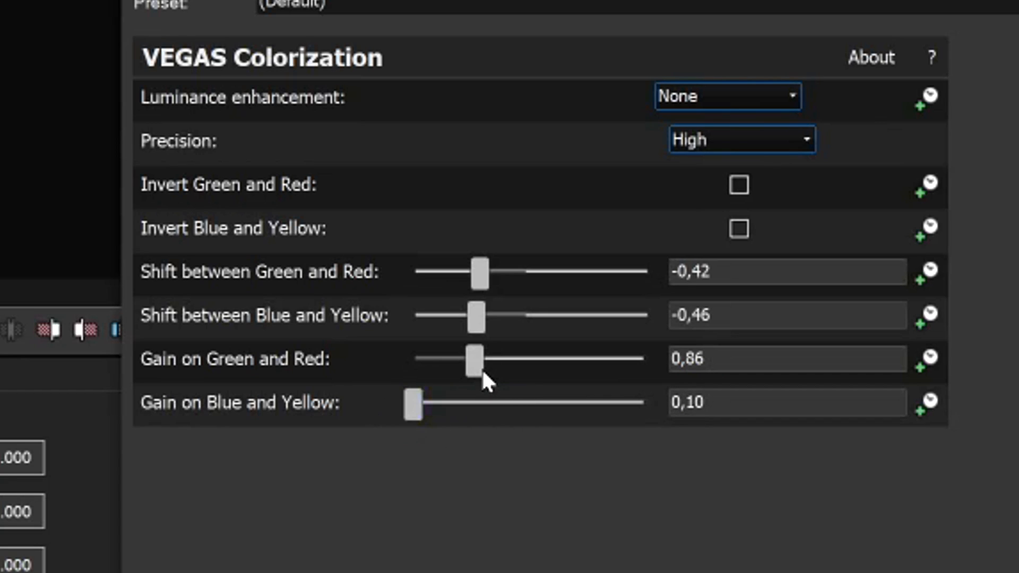
left_click_drag(477, 365, 526, 372)
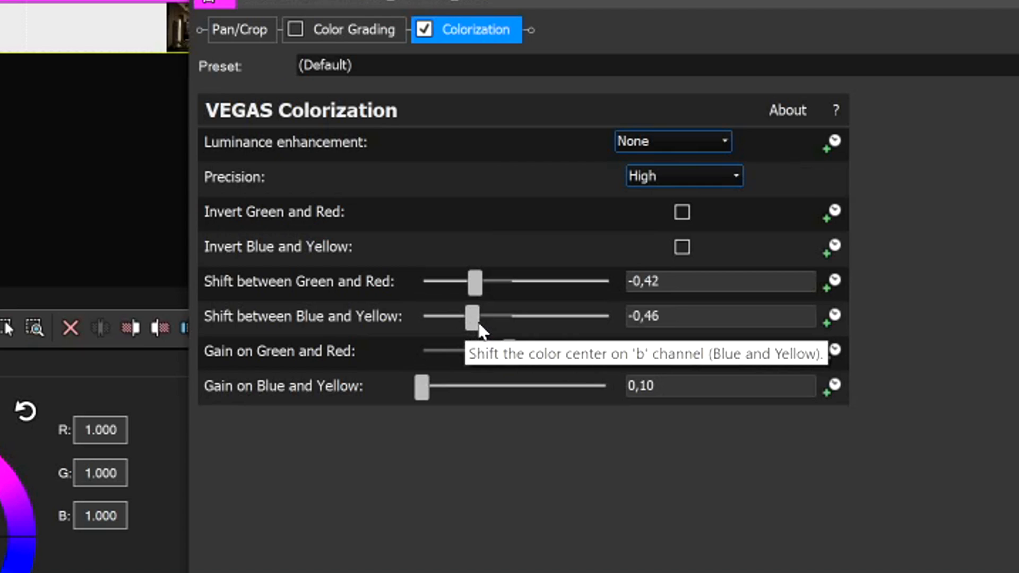
mouse_move(479, 322)
left_mouse_down()
mouse_move(498, 327)
mouse_move(483, 325)
left_mouse_up()
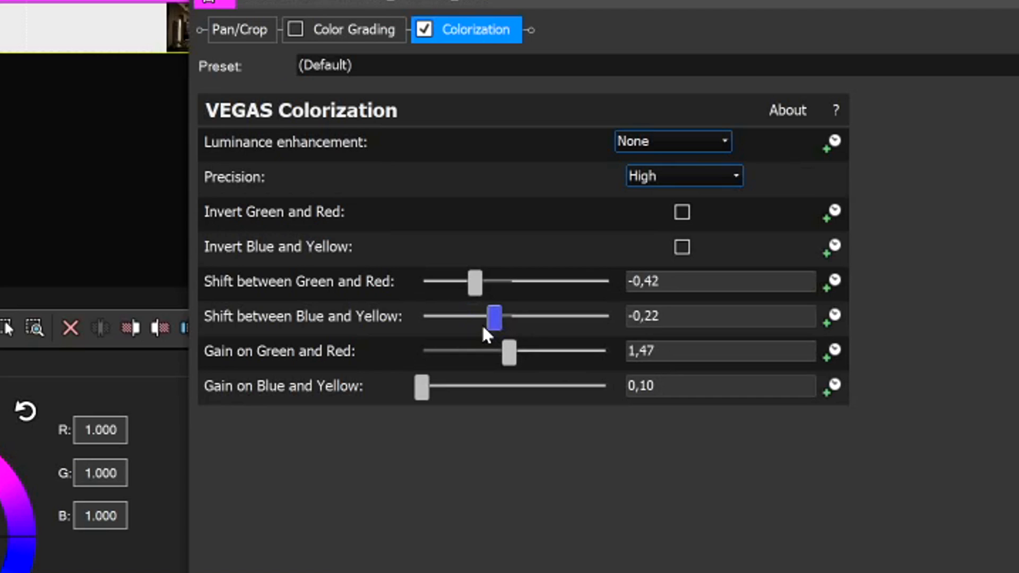
left_click_drag(483, 285, 513, 291)
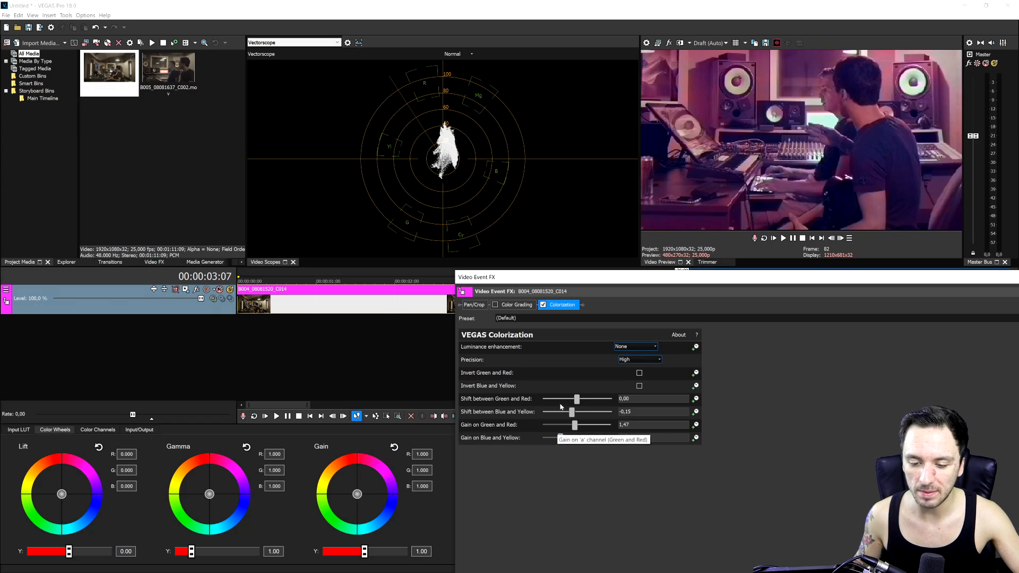
Set the Colorization precision to Match Input Size and the luminance enhancement to Apply to output.
left_click(625, 361)
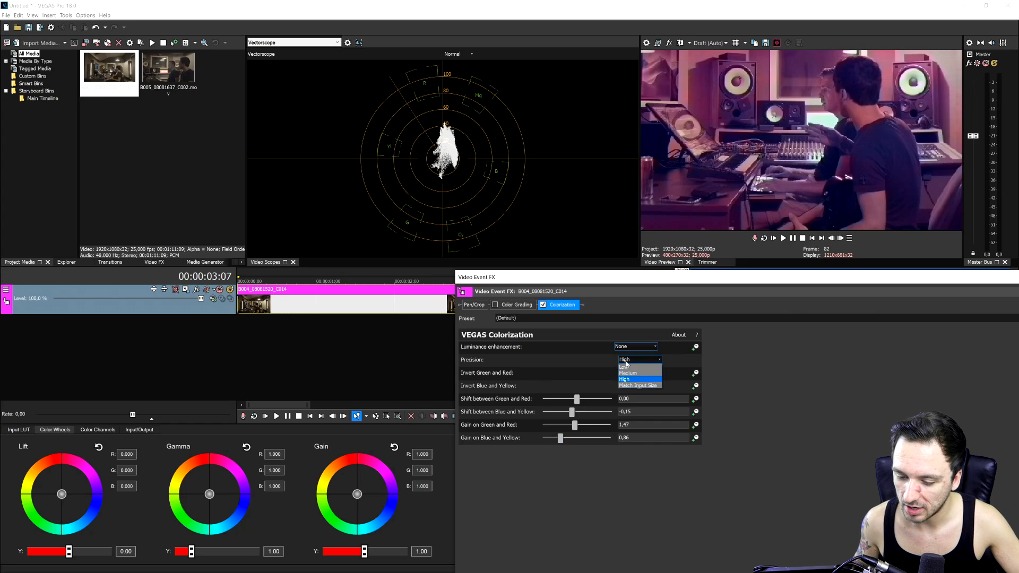
left_click(636, 385)
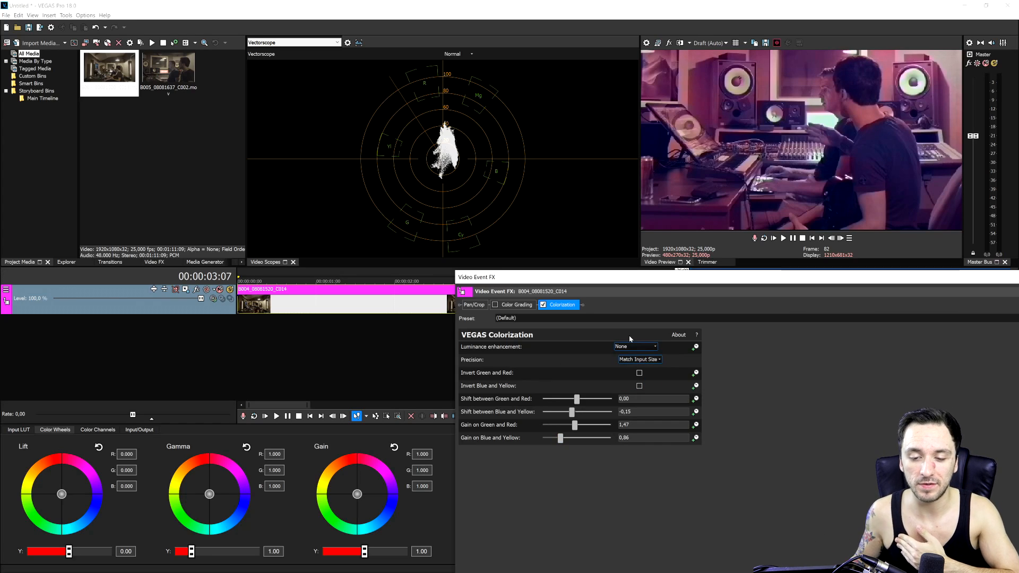
left_click_drag(533, 277, 403, 267)
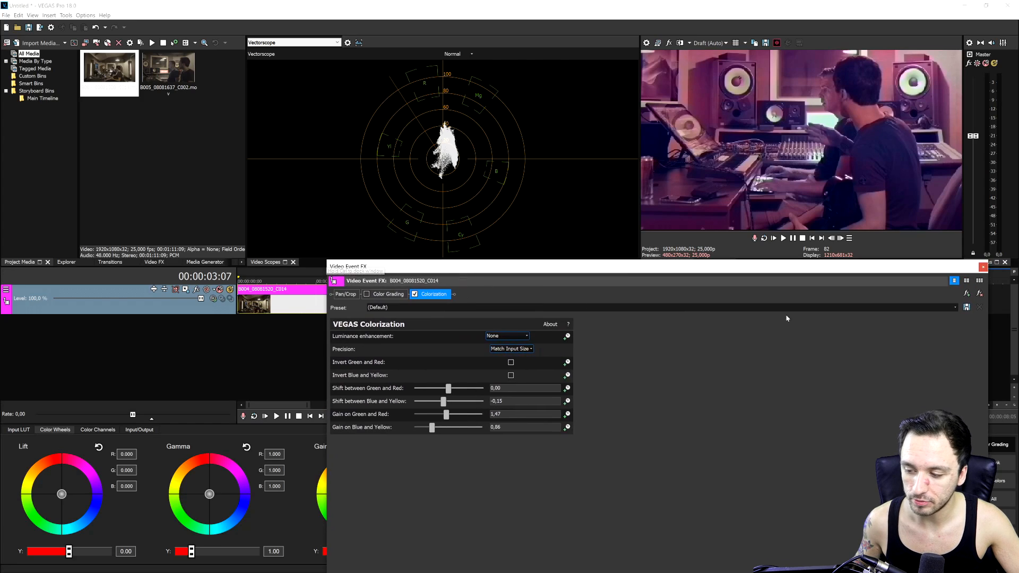
left_click(956, 307)
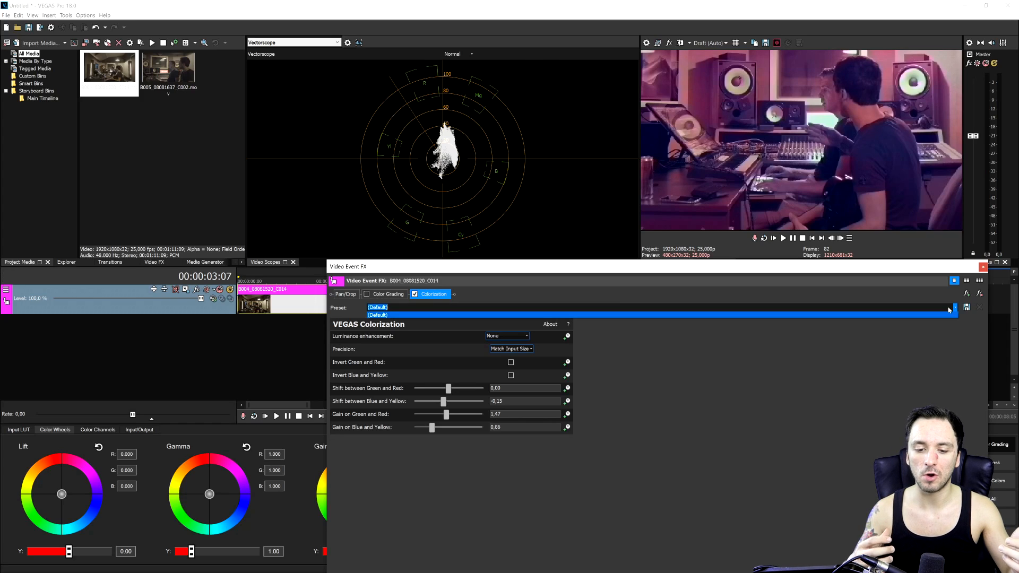
left_click(702, 424)
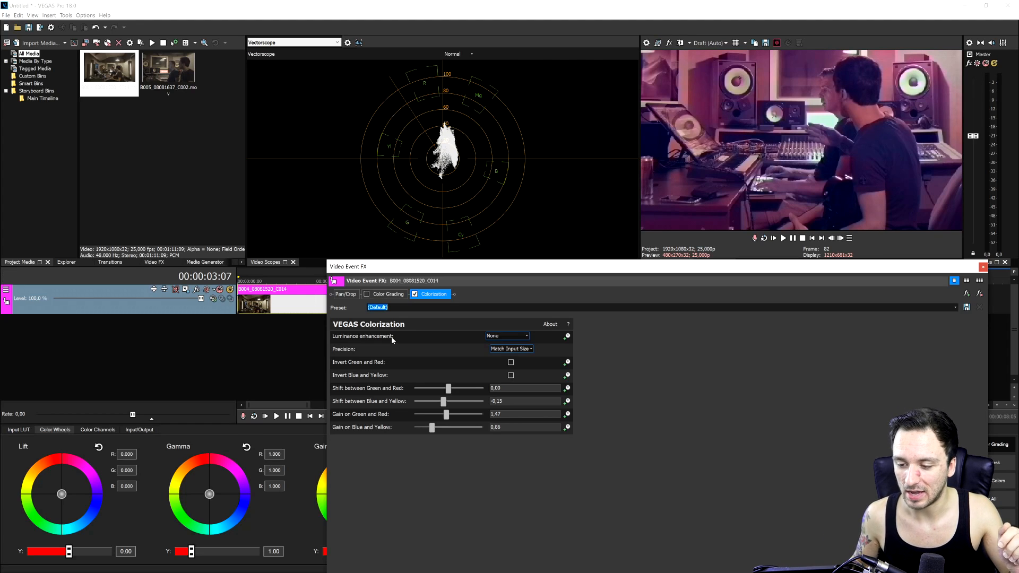
left_click(507, 336)
left_click(514, 356)
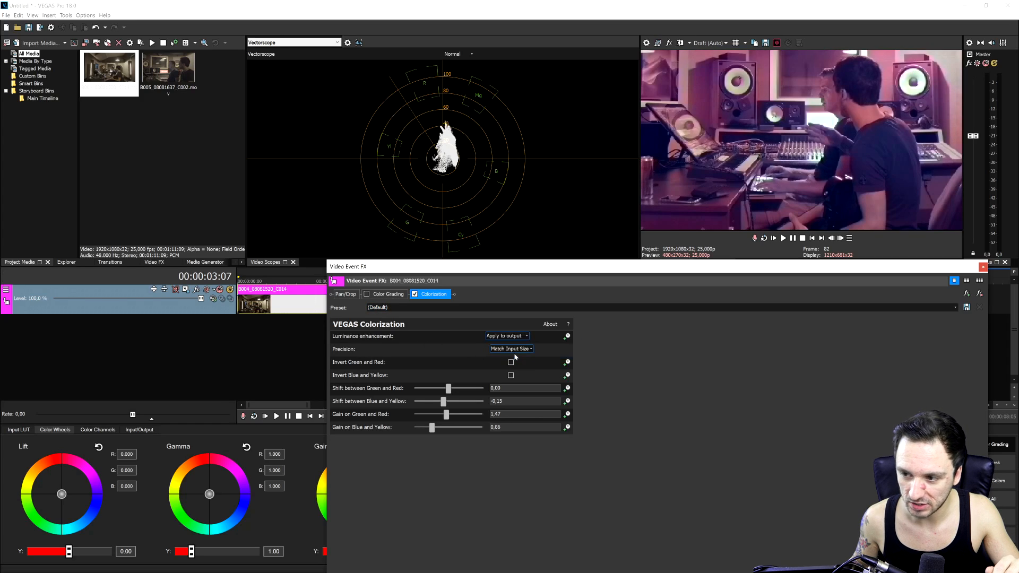
Uncover the timeline, play the clip from about 00:00:01:11, and check the colorization at several points up to about 00:00:04:08.
left_click_drag(628, 271, 632, 366)
left_click(351, 274)
key("space")
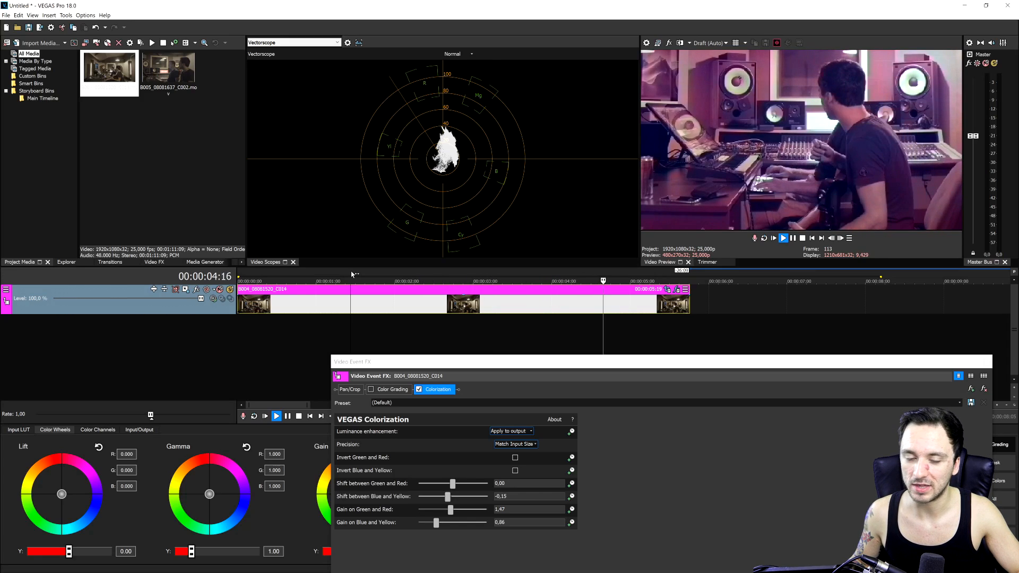
key("space")
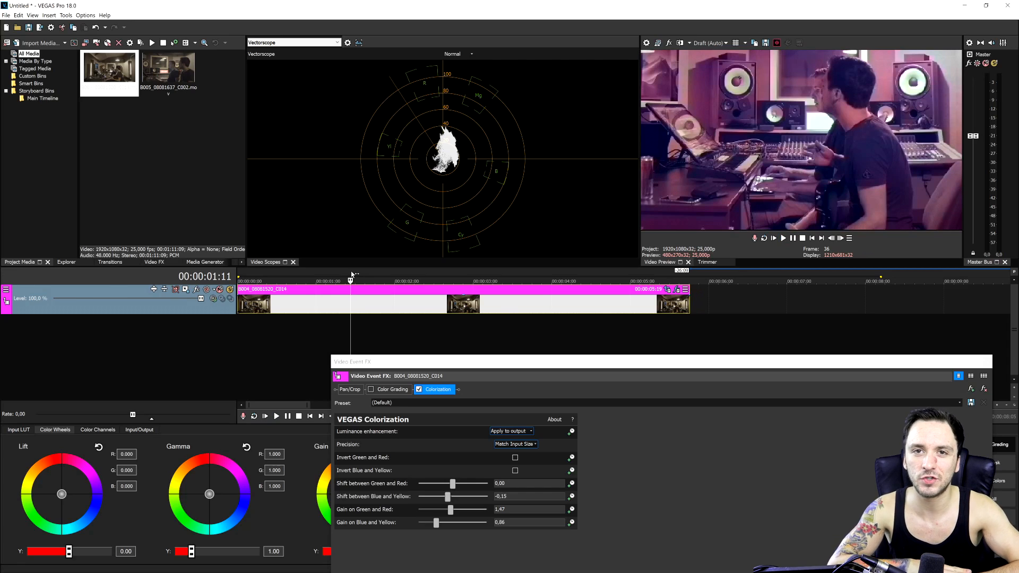
left_click_drag(351, 276, 392, 276)
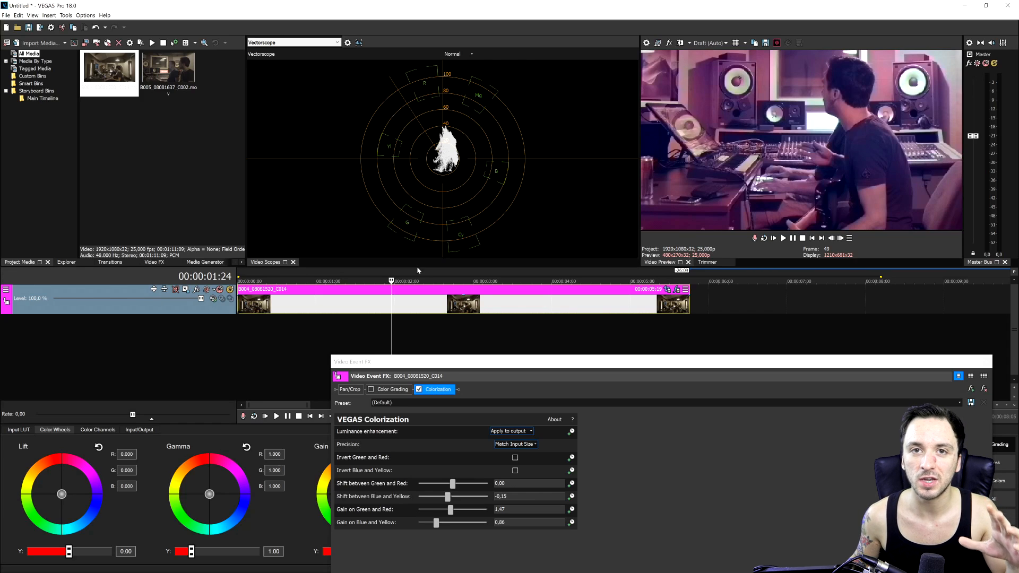
left_click(435, 271)
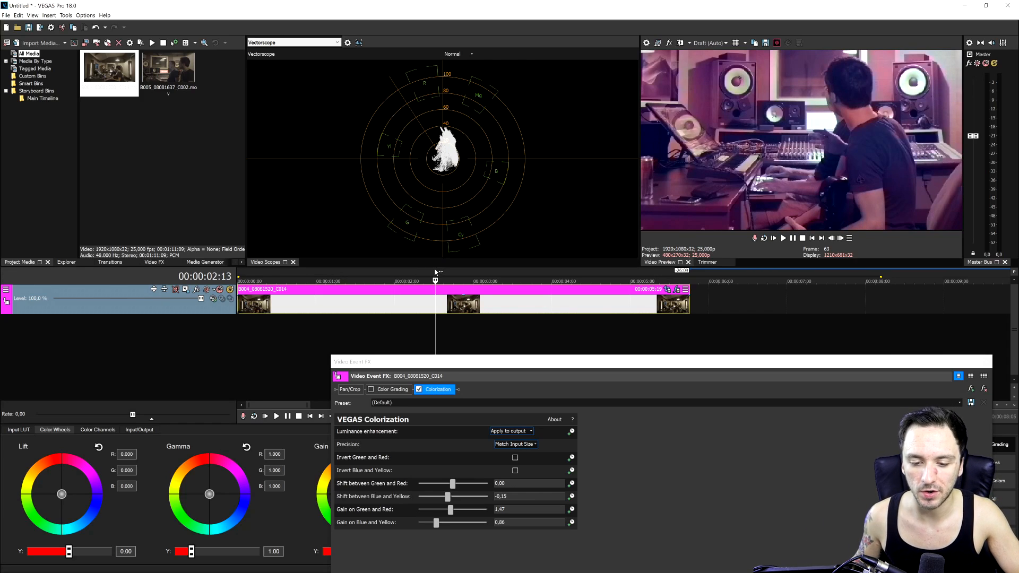
left_click_drag(461, 277, 501, 277)
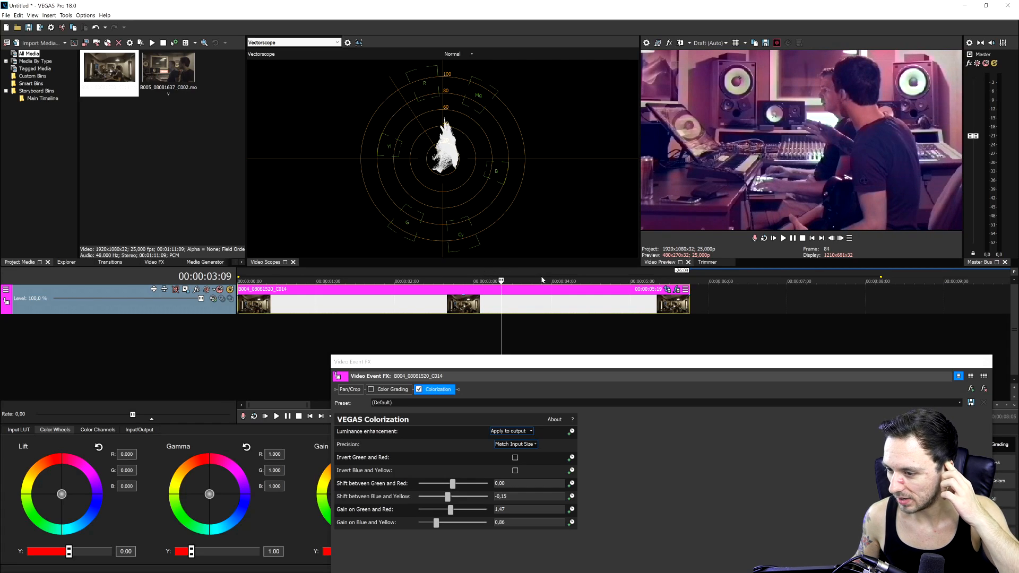
left_click(578, 276)
Try the video preview at Draft (Full) quality and raise it to Good (Full).
left_click(698, 44)
mouse_move(708, 52)
left_click(744, 61)
left_click(708, 43)
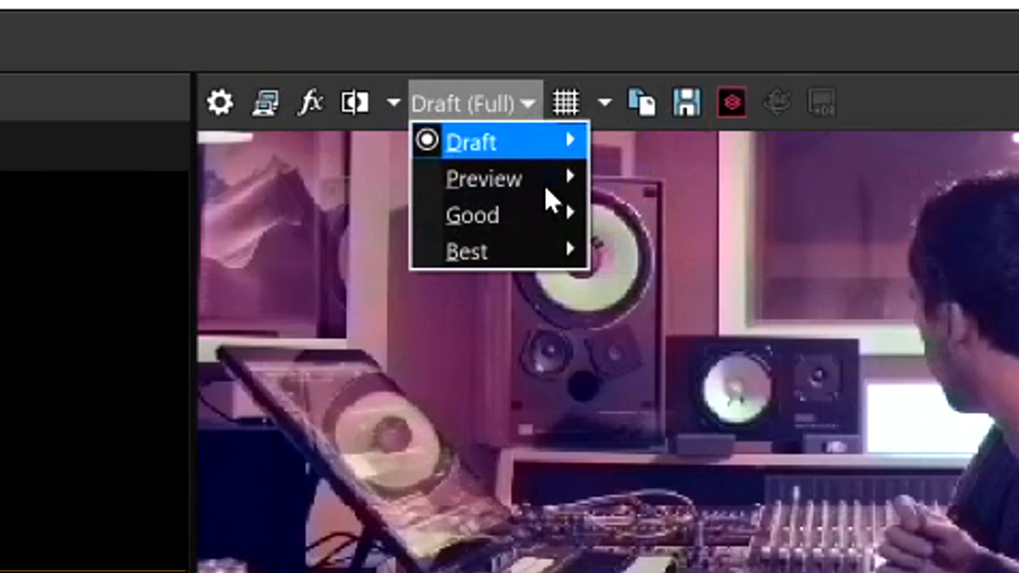
left_click(462, 113)
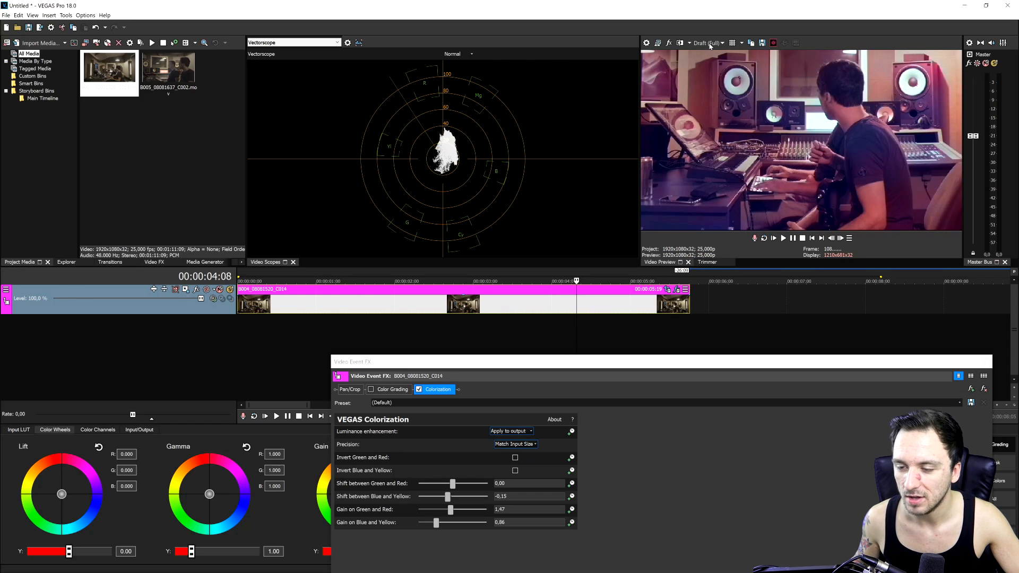
left_click(709, 43)
mouse_move(717, 70)
left_click(754, 81)
left_click(709, 43)
left_click(753, 88)
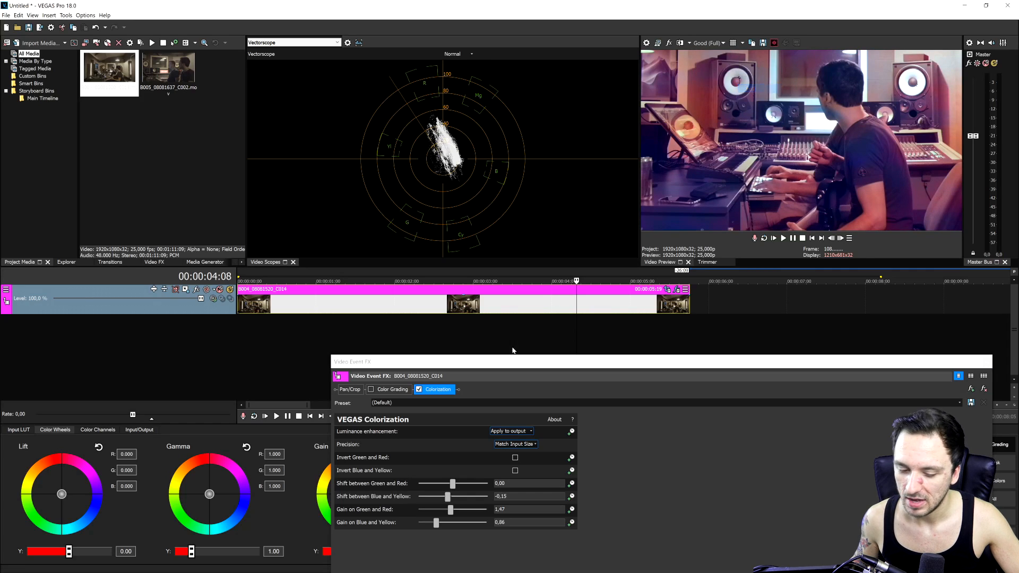